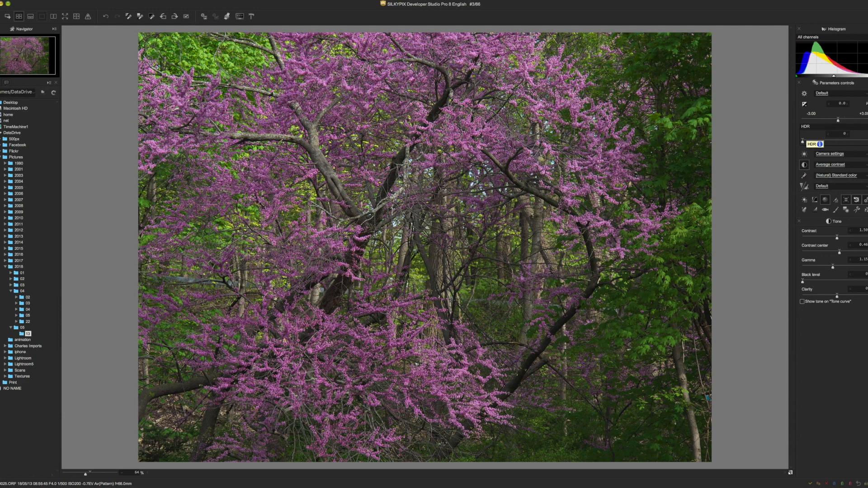
click(811, 136)
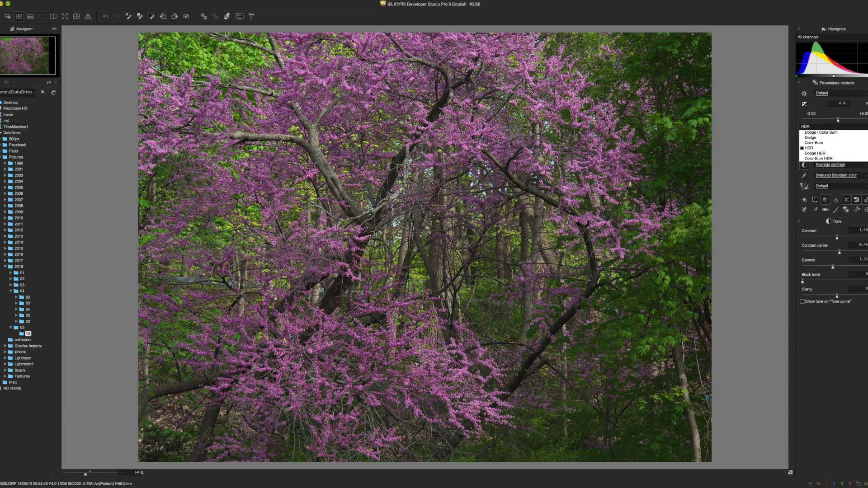
key(Escape)
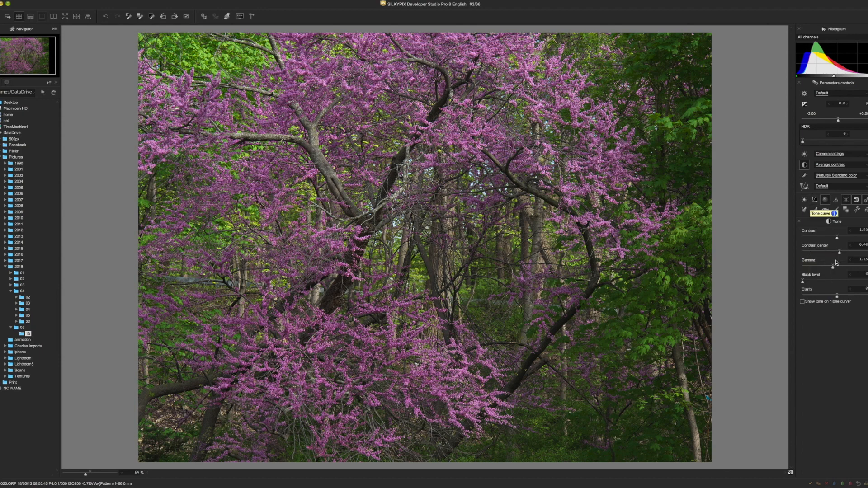
Step: Open the tone curve, position it over the photo's lower right area, and display the tone settings on it
click(816, 204)
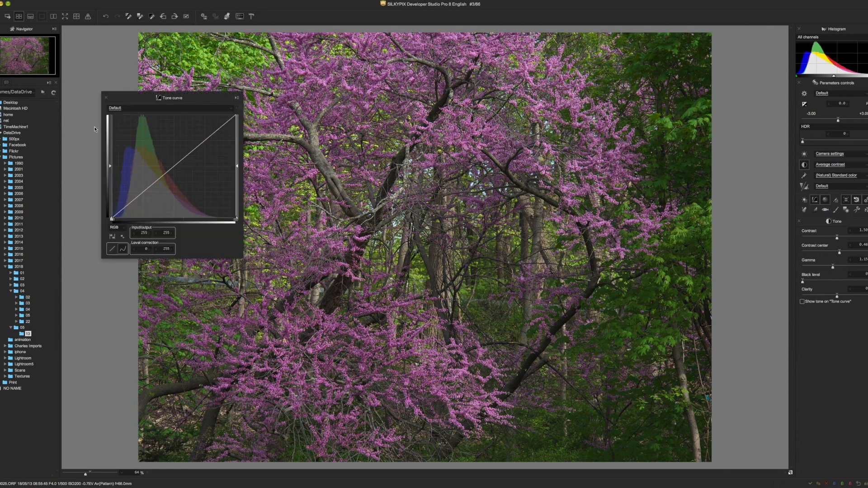
drag(171, 100, 541, 222)
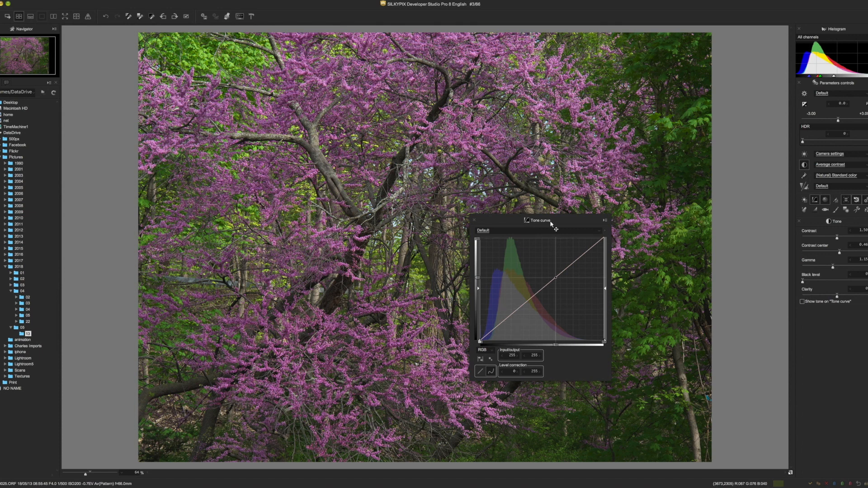
drag(551, 222, 635, 229)
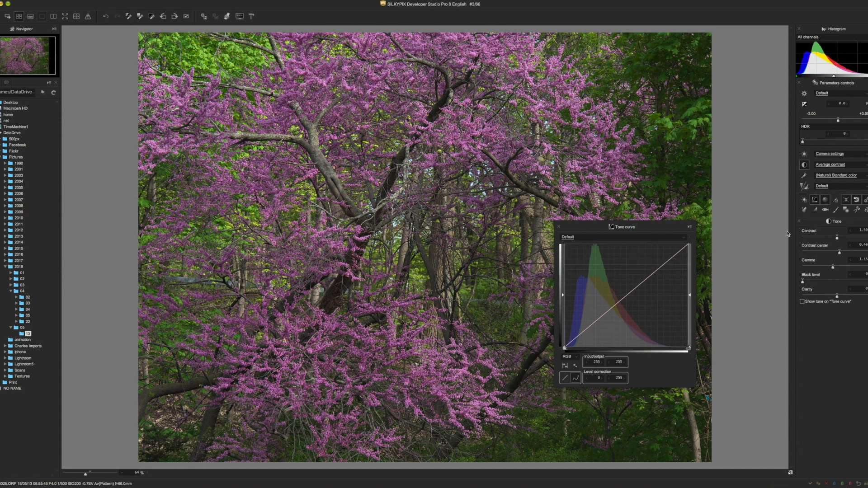
click(803, 303)
Step: Try the Standard contrast preset and return the photo to Average contrast
click(867, 166)
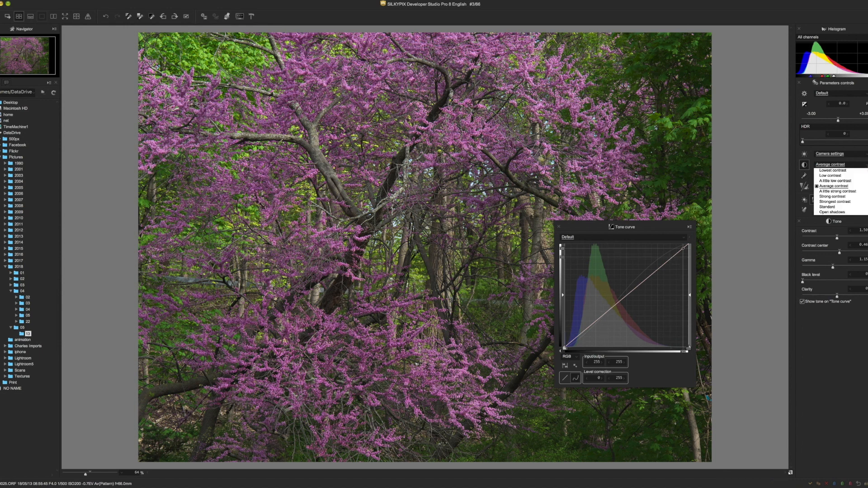
click(840, 207)
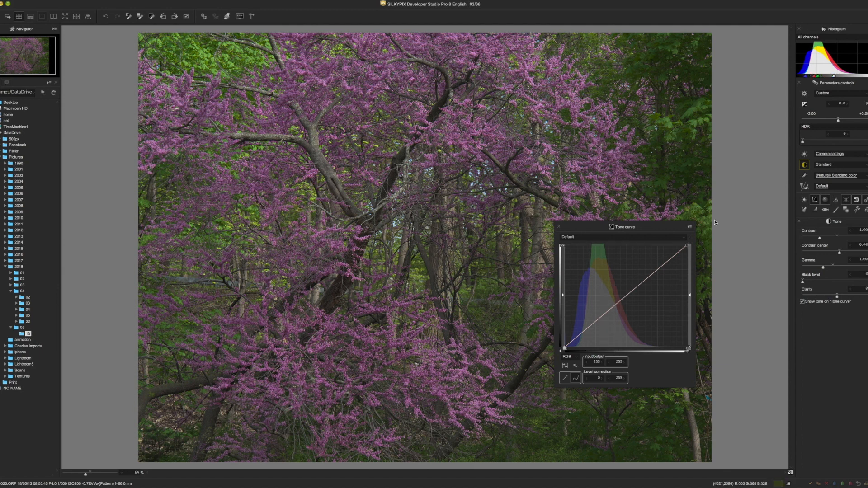
click(862, 166)
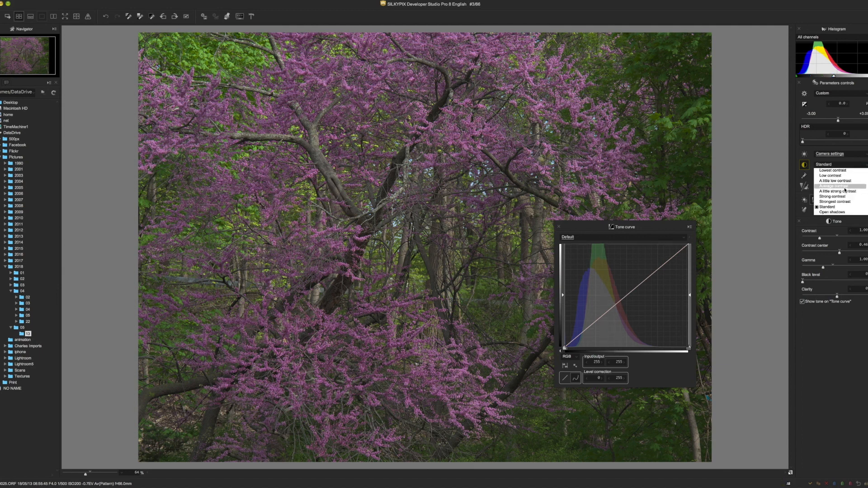
click(844, 186)
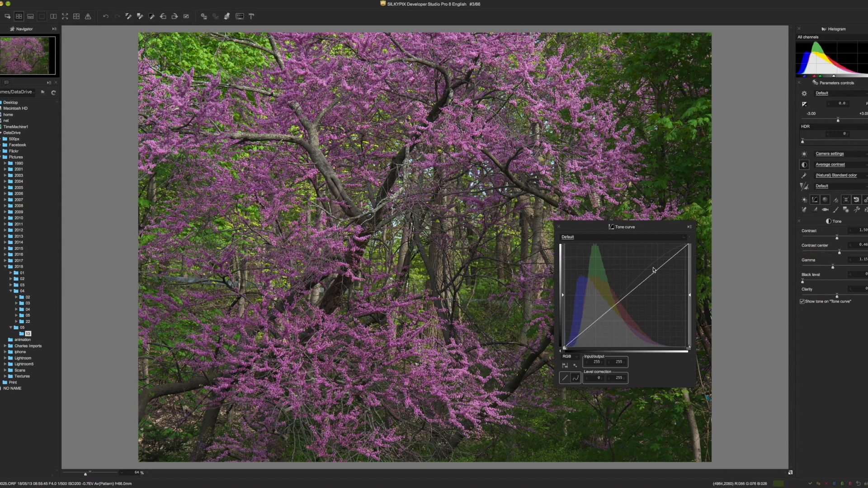
Step: Try lifting the shadows and holding the highlights with tone curve points, and reset the curve to its default
click(682, 249)
drag(581, 336, 580, 329)
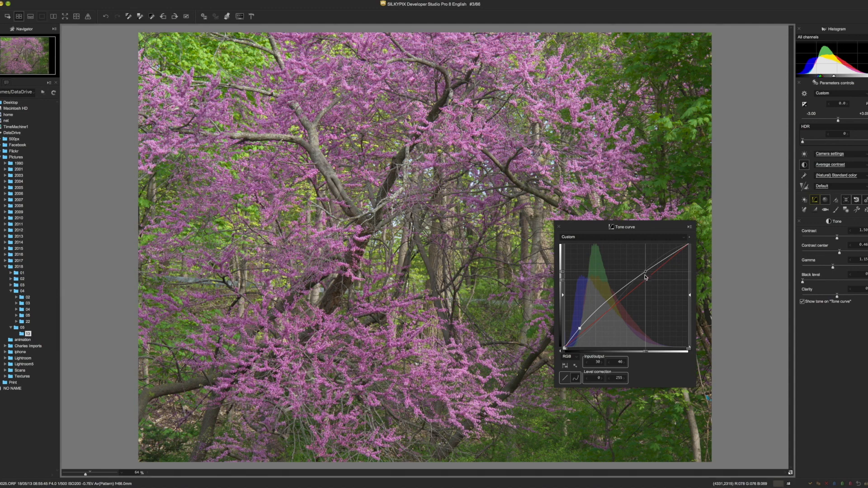
drag(646, 274, 648, 278)
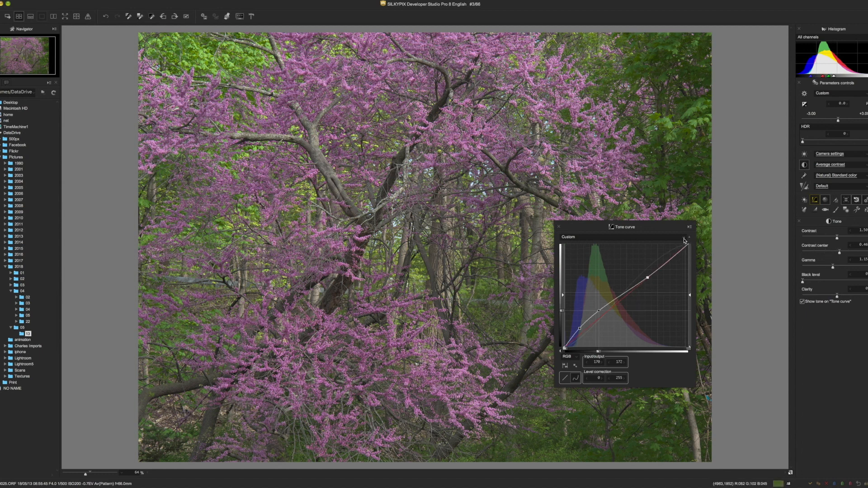
click(685, 240)
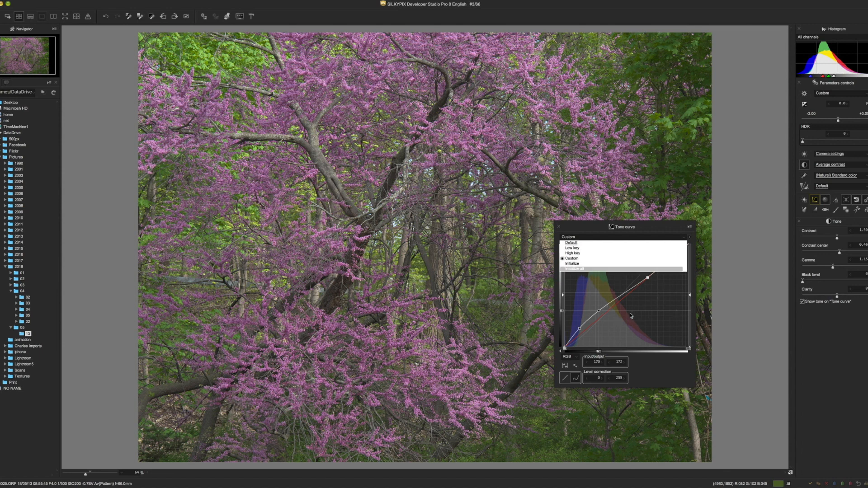
click(582, 270)
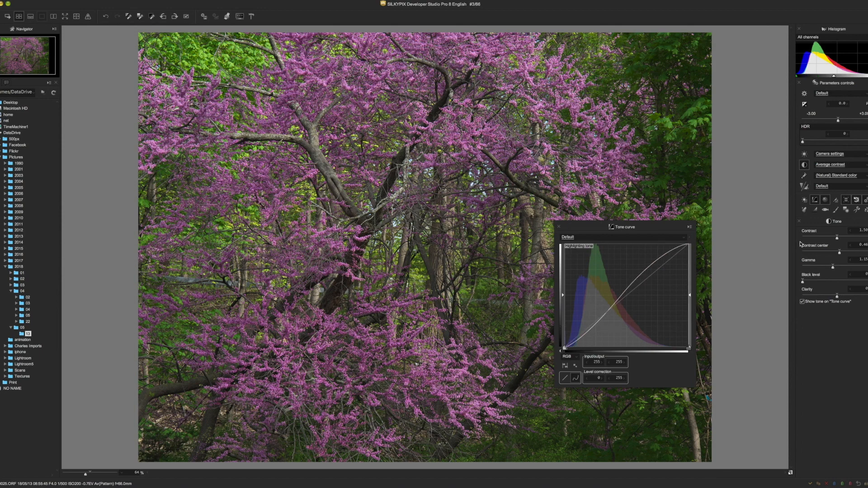
Step: Try the contrast across the slider's range, from 2.50 down to 0 and back up to 2.50
drag(837, 238, 867, 240)
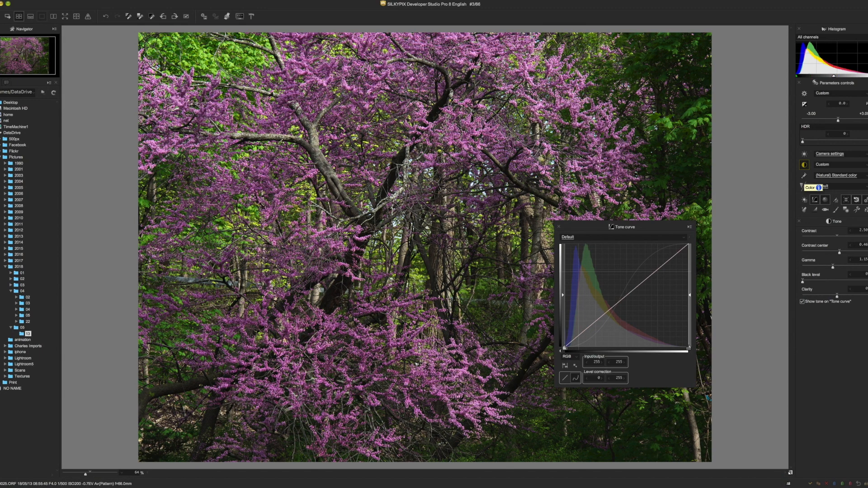
drag(863, 239, 792, 242)
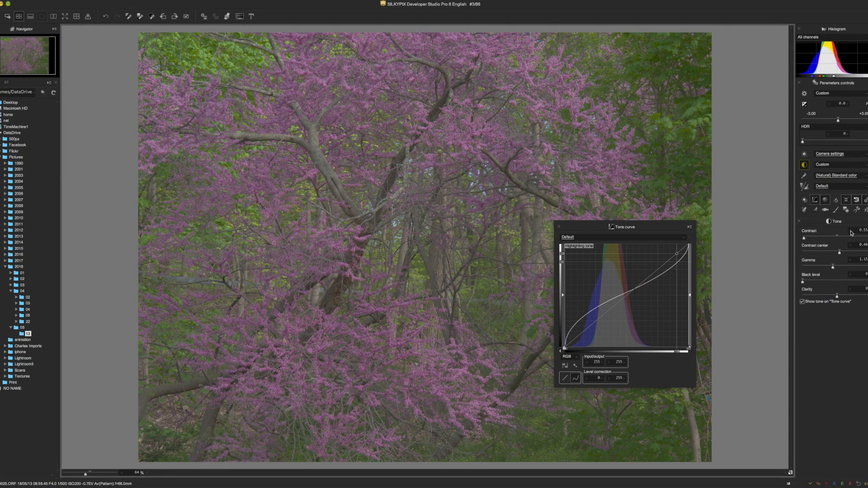
drag(851, 233, 851, 232)
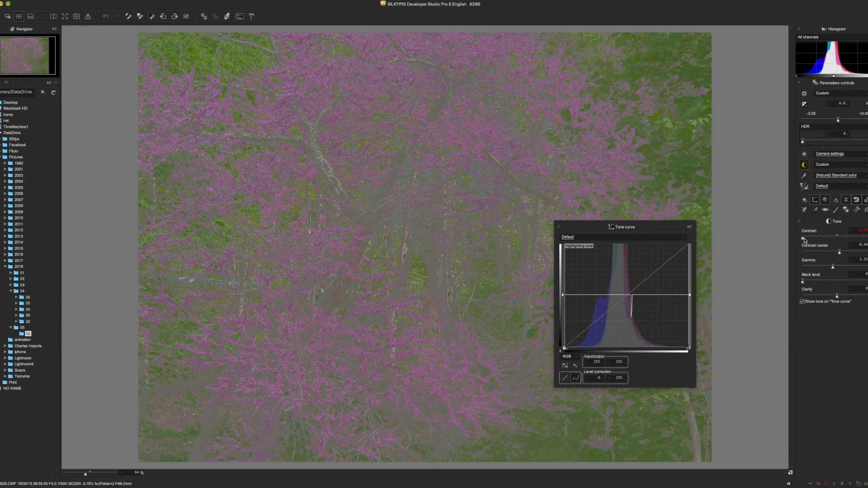
drag(802, 239, 864, 235)
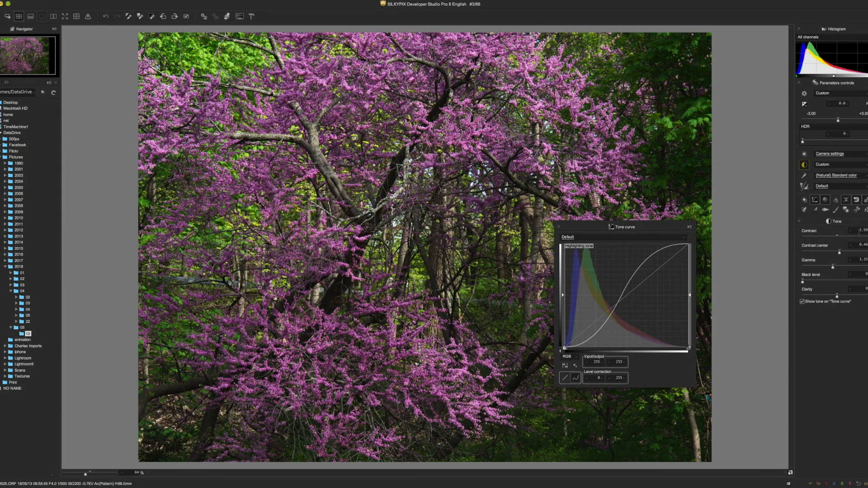
Step: Try a contrast of 6 and a more extreme value, and restore the default contrast of 1.50
click(857, 231)
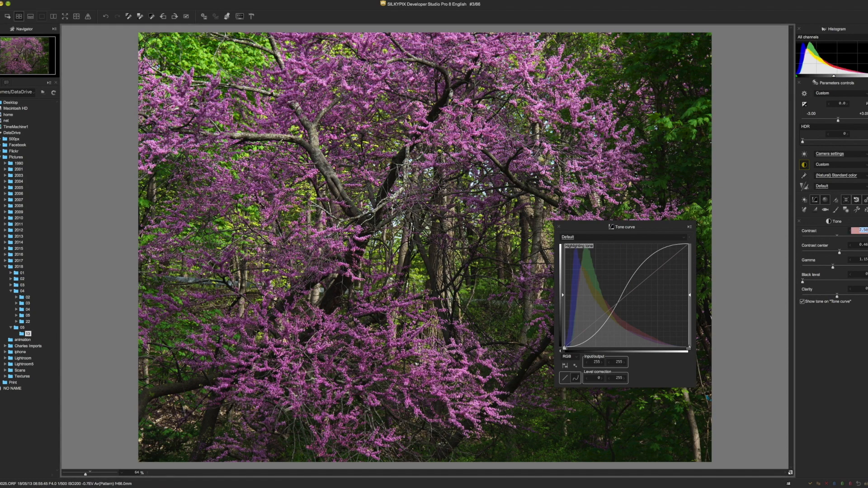
text(6)
key(Return)
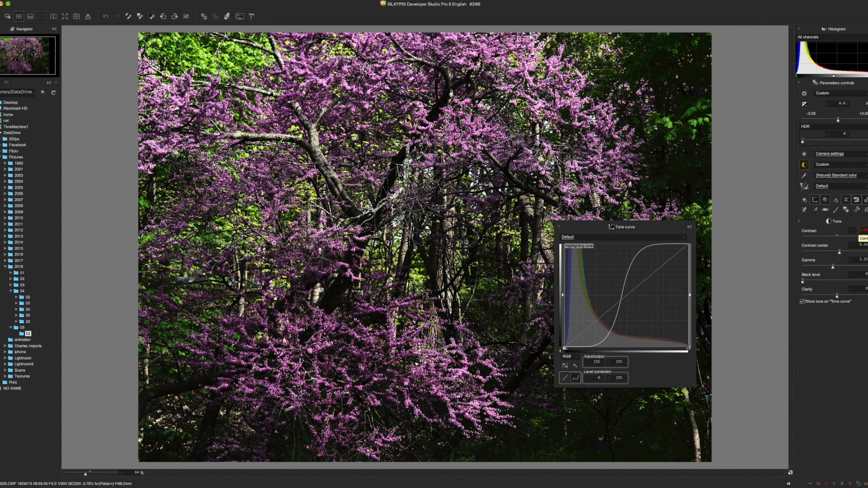
click(858, 230)
text(1)
key(Return)
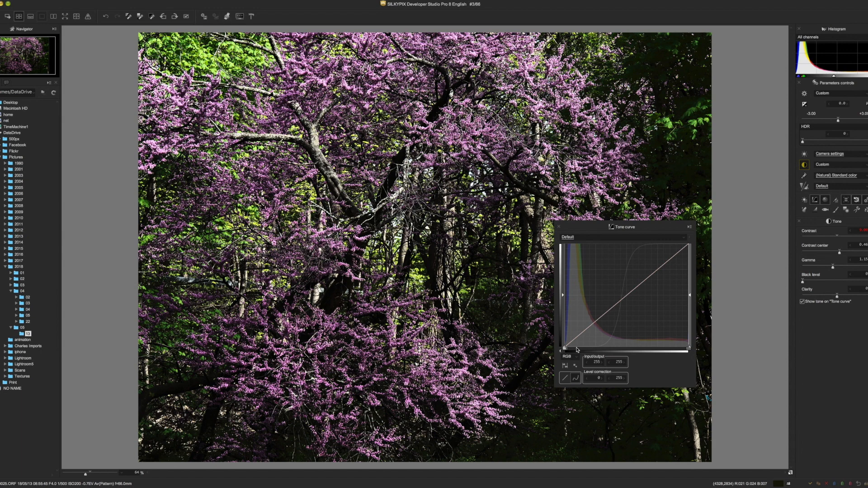
click(620, 301)
double_click(837, 236)
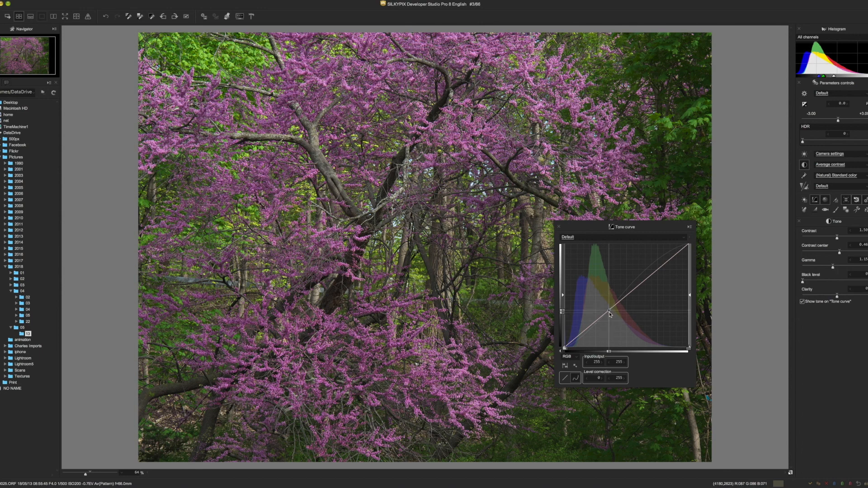
Step: Try the contrast center at 0.10 and at 0.60 to compare the curve shapes
drag(840, 252, 804, 256)
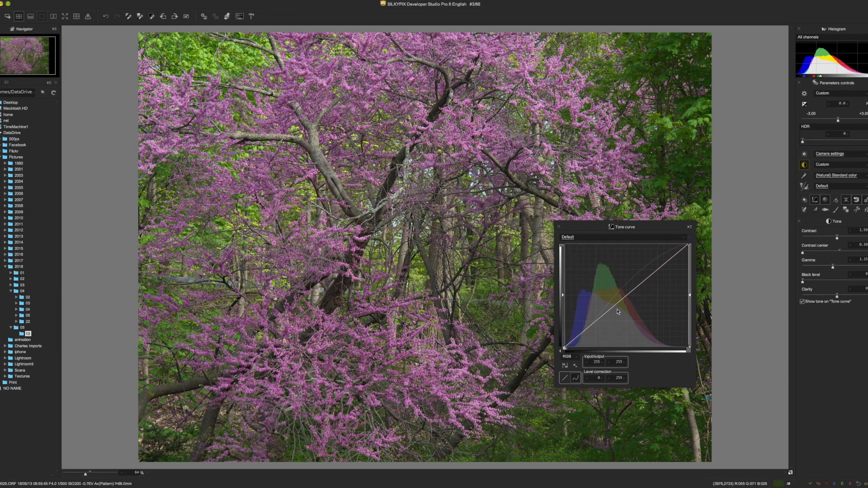
click(584, 331)
mouse_move(808, 259)
drag(804, 253, 859, 254)
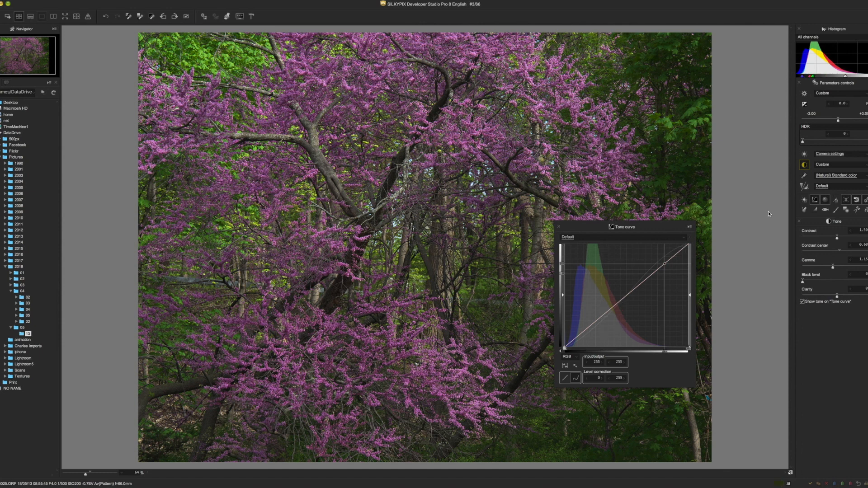
Step: Try a contrast center beyond the slider's range and restore it to 0.46
click(867, 245)
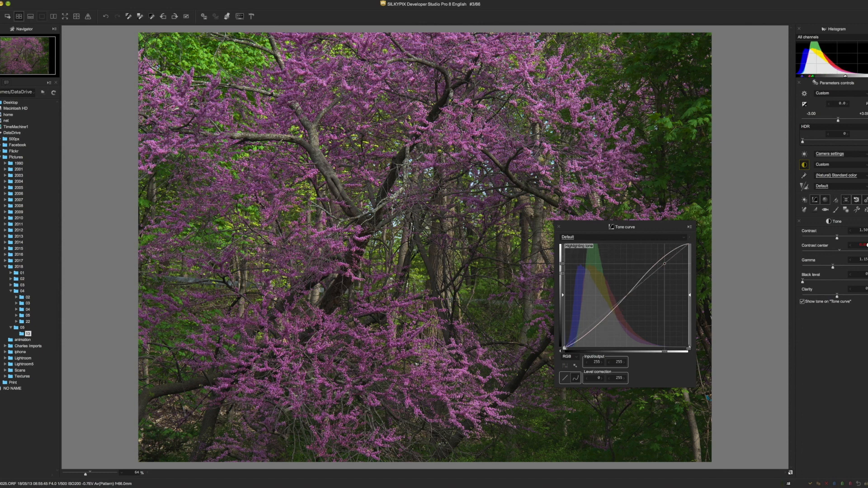
click(867, 245)
text(0.50)
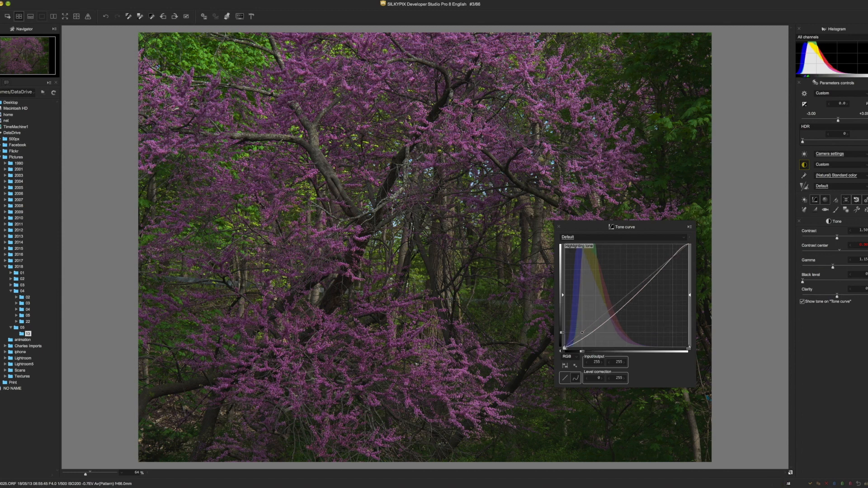
drag(865, 254, 840, 252)
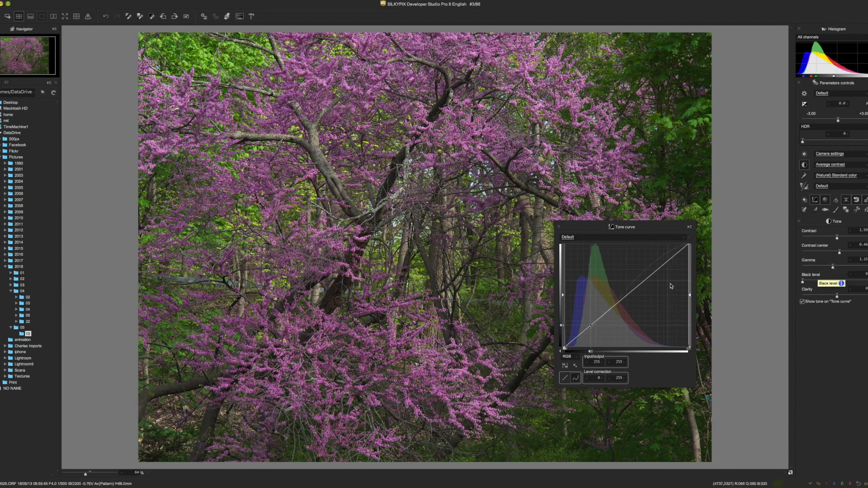
Step: Try gamma at 0.70 and 1.70, and settle it at 1.40 to brighten the photo
drag(833, 268, 799, 270)
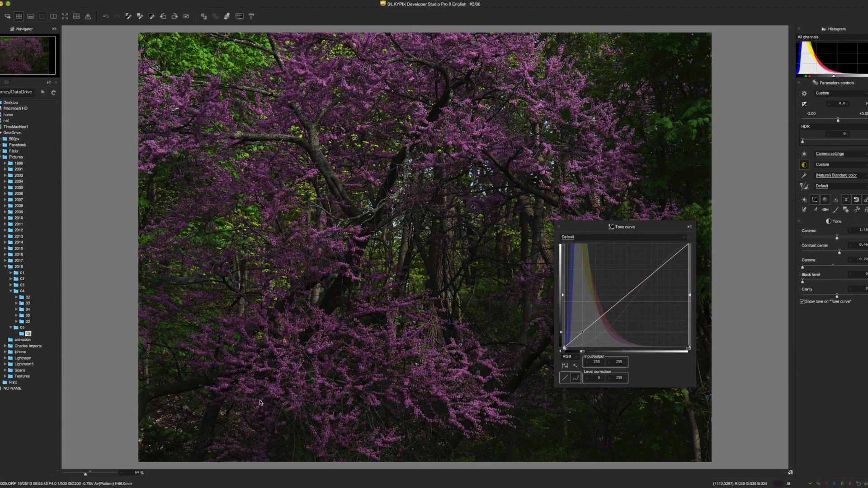
drag(803, 268, 855, 270)
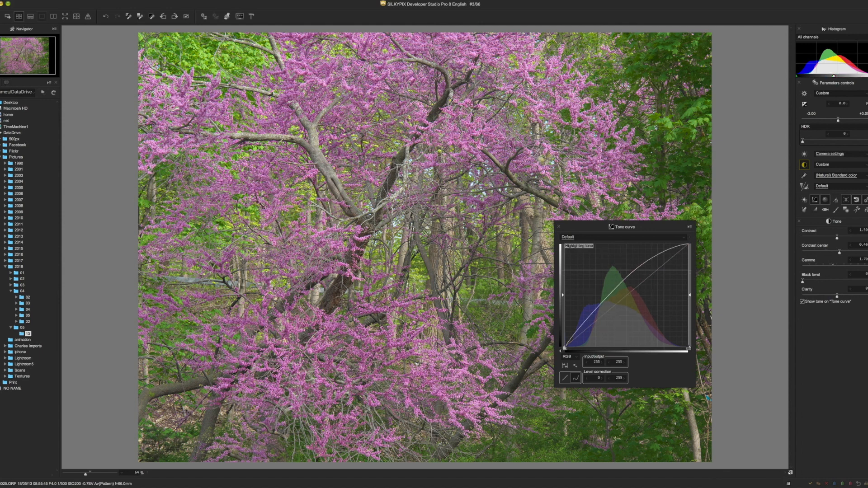
drag(864, 269, 850, 269)
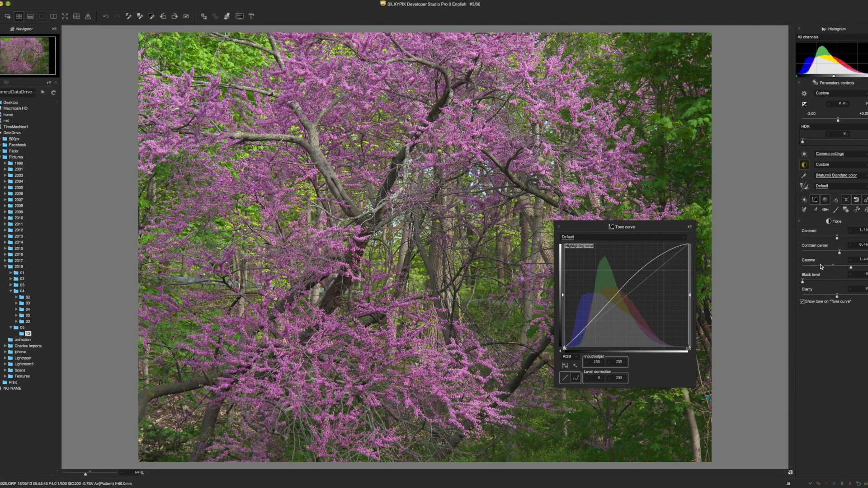
drag(853, 269, 855, 270)
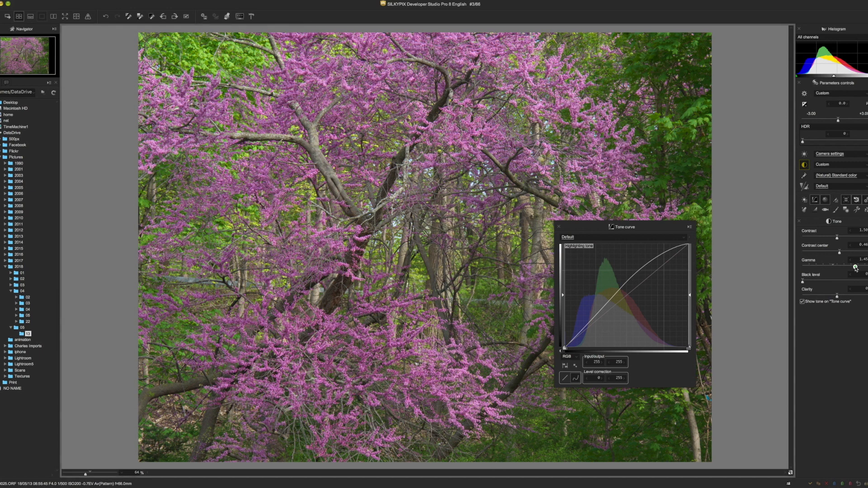
drag(856, 268, 853, 270)
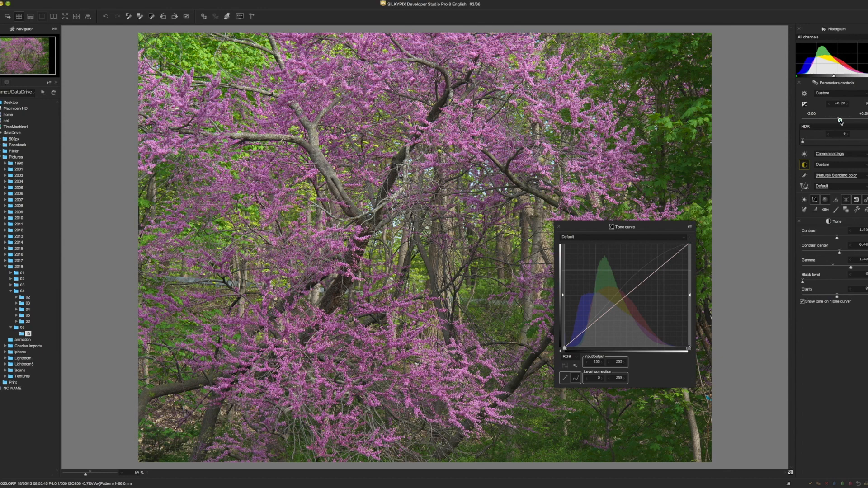
Step: Raise the exposure bias to +0.40 and set the black level to 11
drag(841, 121, 842, 121)
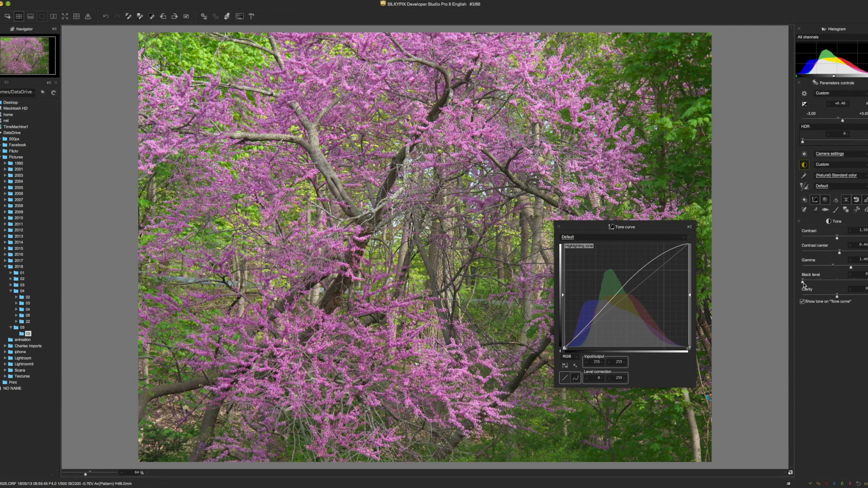
drag(810, 283, 811, 282)
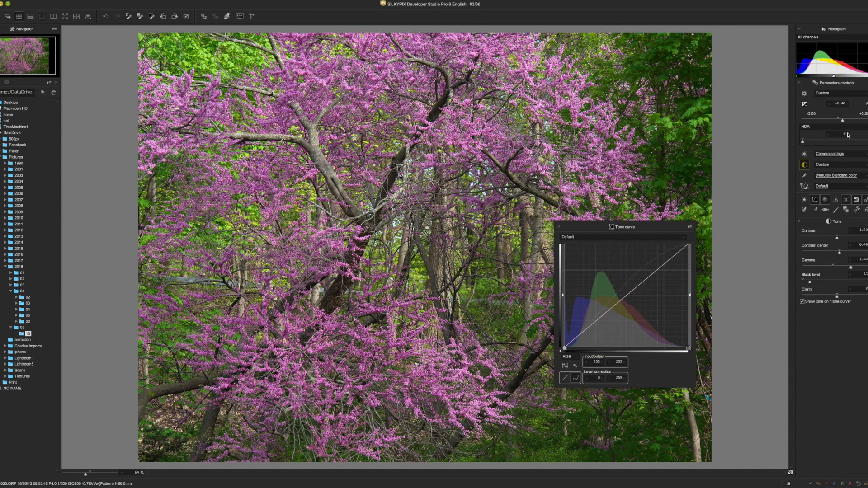
Step: Raise the exposure bias to +0.60 and return gamma to 1.15
drag(845, 122, 846, 122)
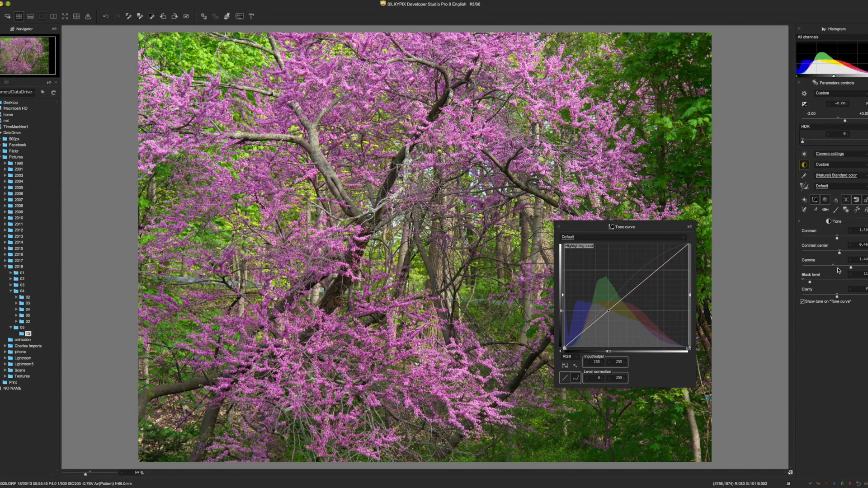
click(834, 266)
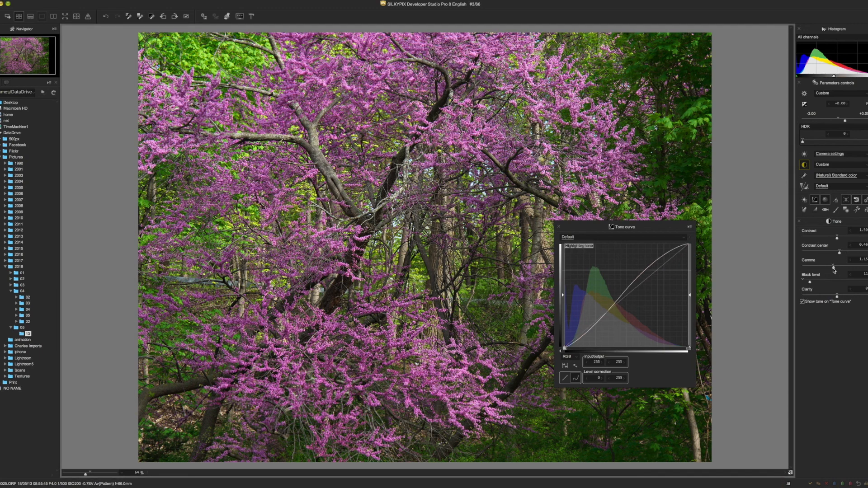
Step: Raise the gamma above 1.15 to brighten the photo's midtones
drag(835, 268, 845, 267)
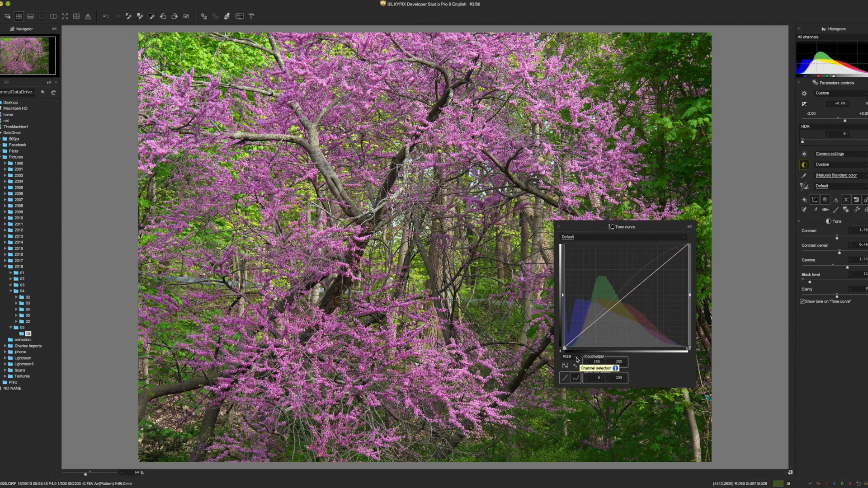
Step: Switch the tone curve to the L channel, add a midtone point and try pulling it down and back up at input 61
click(577, 360)
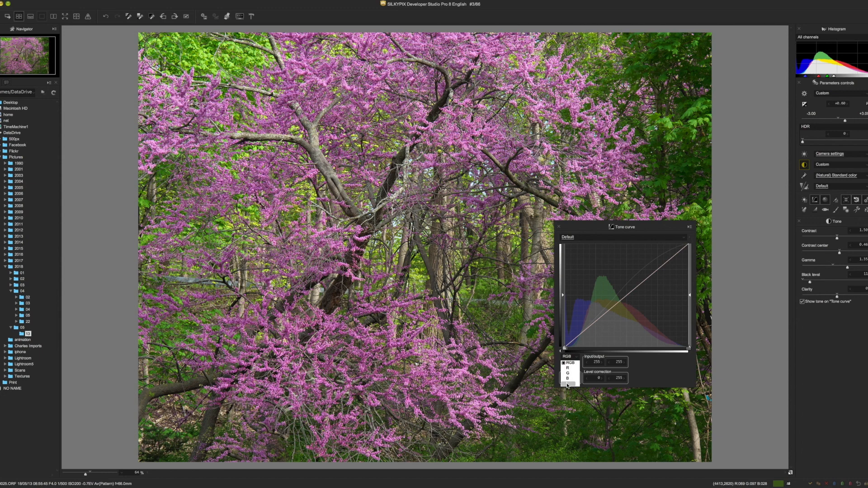
click(568, 385)
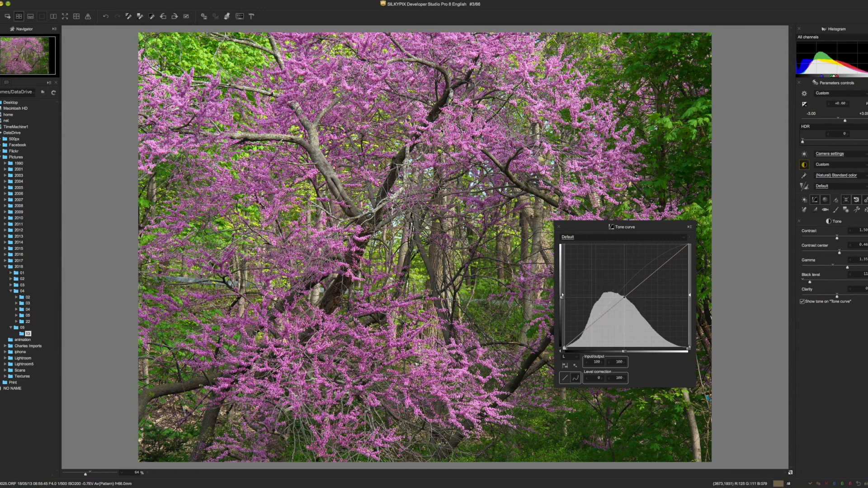
click(623, 298)
drag(623, 299, 632, 283)
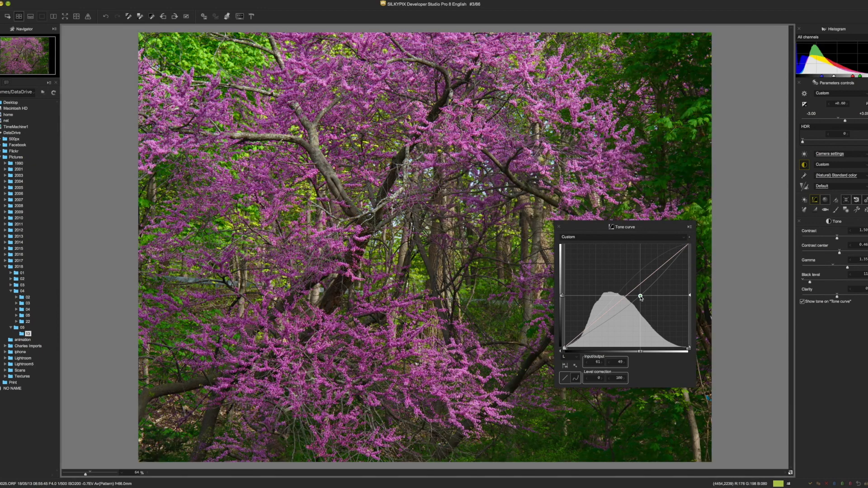
drag(641, 298, 641, 284)
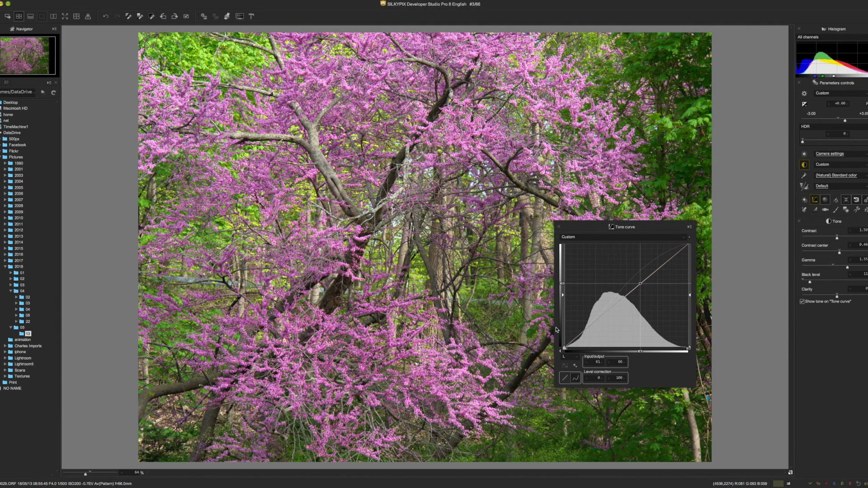
Step: Switch the tone curve back to the RGB channel and reset the curve to Default
click(571, 357)
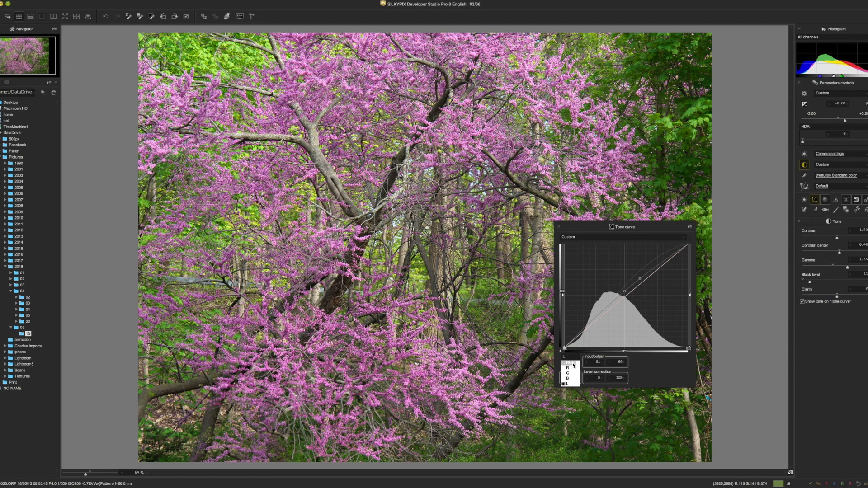
click(573, 364)
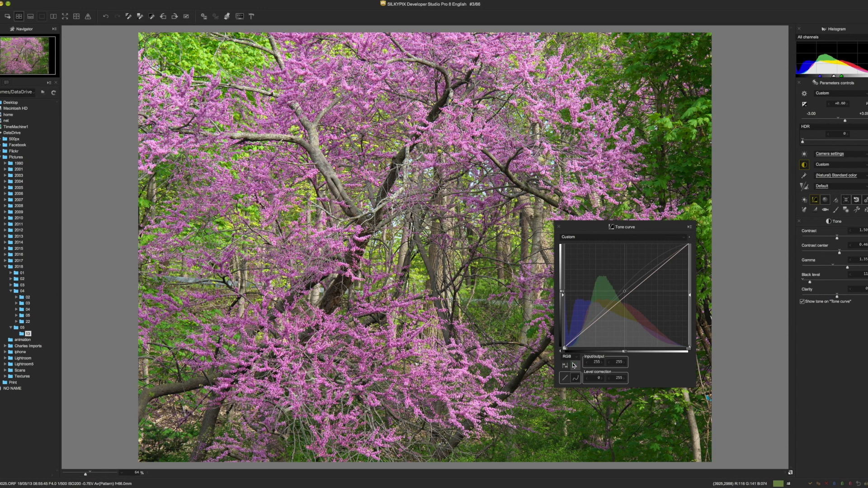
click(683, 237)
click(573, 265)
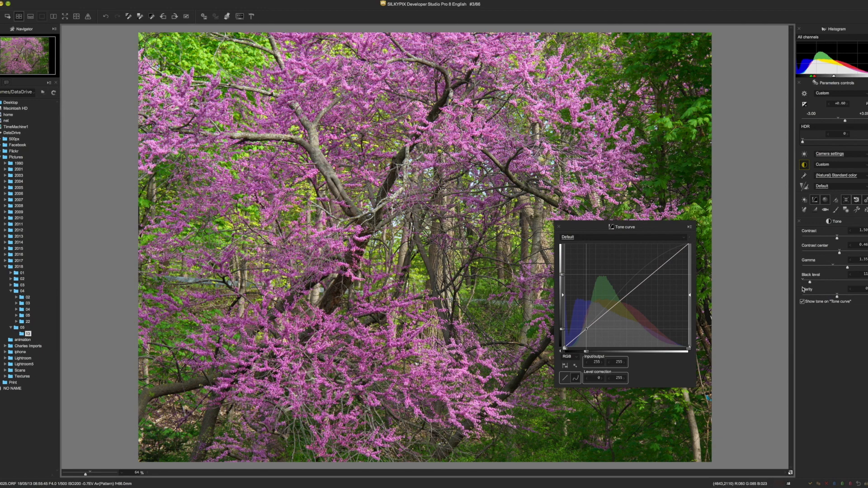
Step: Set the black level to 12
drag(811, 282, 812, 283)
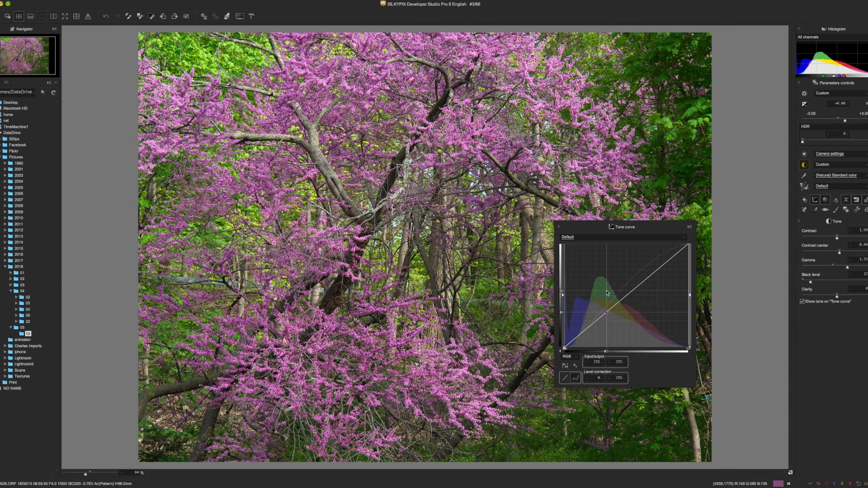
mouse_move(596, 481)
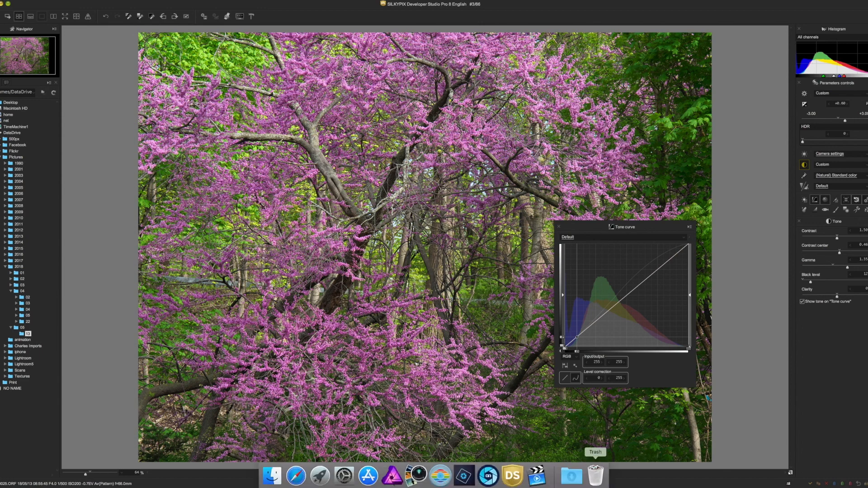